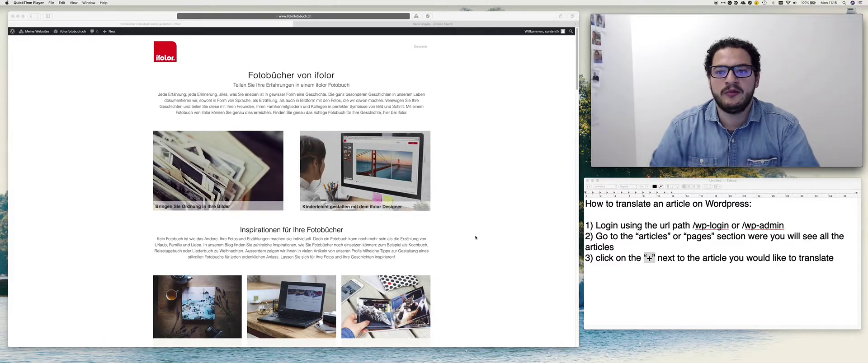
# - Log out of the WordPress site and fill in the username and account password on the login form
pyautogui.click(544, 32)
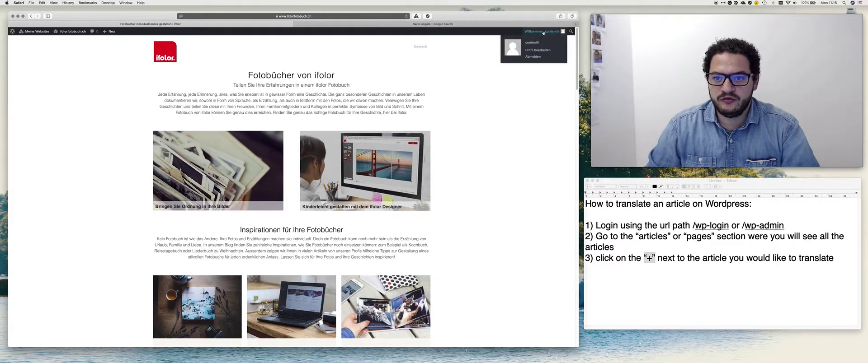
pyautogui.click(535, 57)
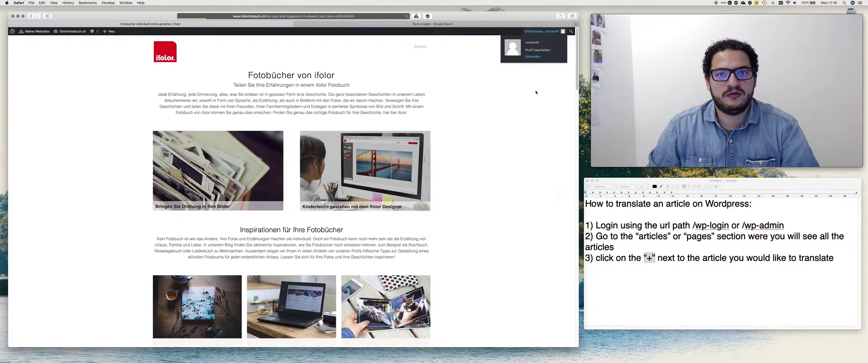
pyautogui.write('c')
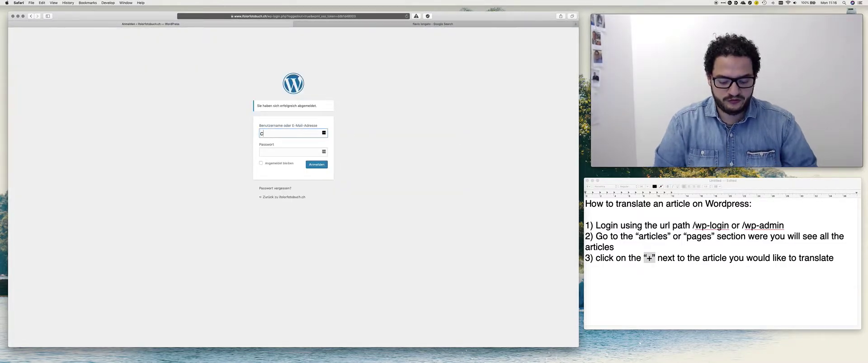
pyautogui.write('ontentfr')
pyautogui.press('Tab')
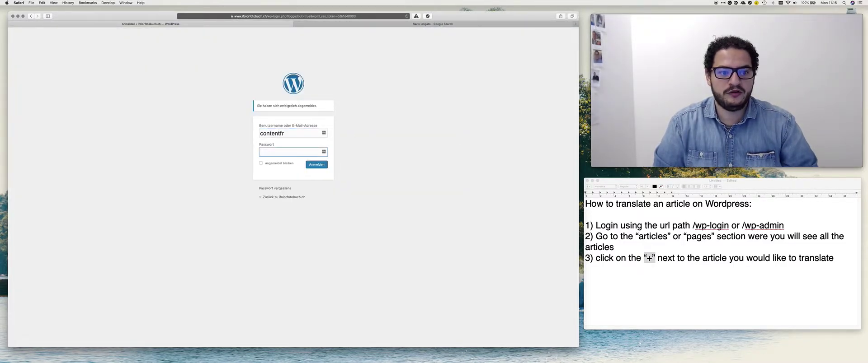
pyautogui.press('super+v')
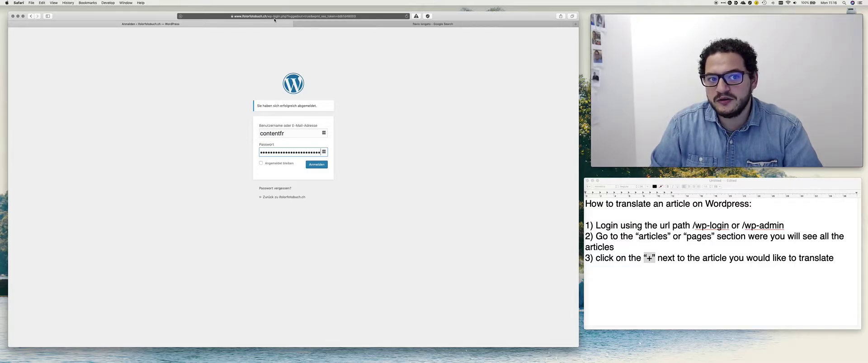
# - Highlight the /wp-login path in the TextEdit notes and submit the WordPress login form in Safari
pyautogui.click(770, 216)
pyautogui.moveTo(785, 225); pyautogui.dragTo(692, 226)
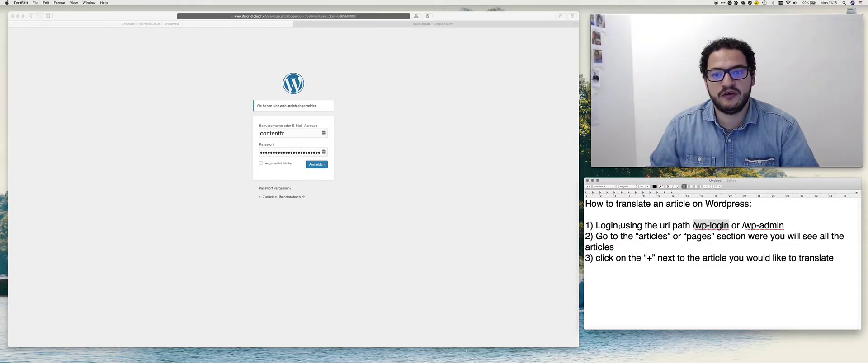
pyautogui.click(438, 267)
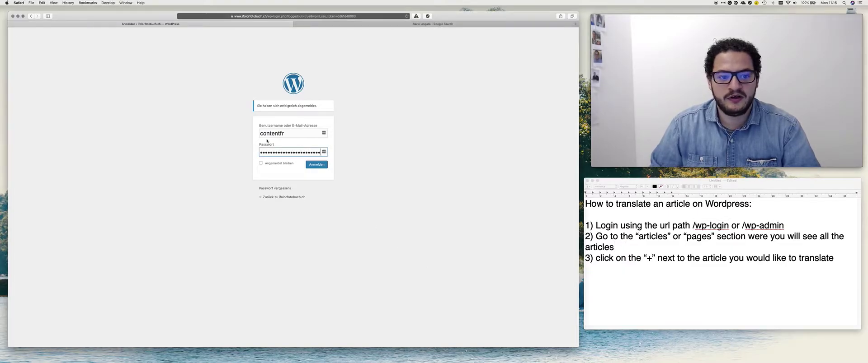
pyautogui.click(307, 166)
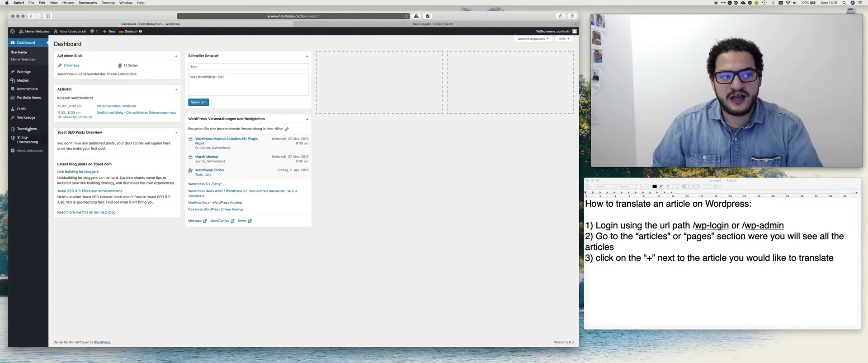
# - Highlight the section names in item 2 of the TextEdit notes and open the list of all posts (Beiträge) in WordPress
pyautogui.moveTo(32, 70)
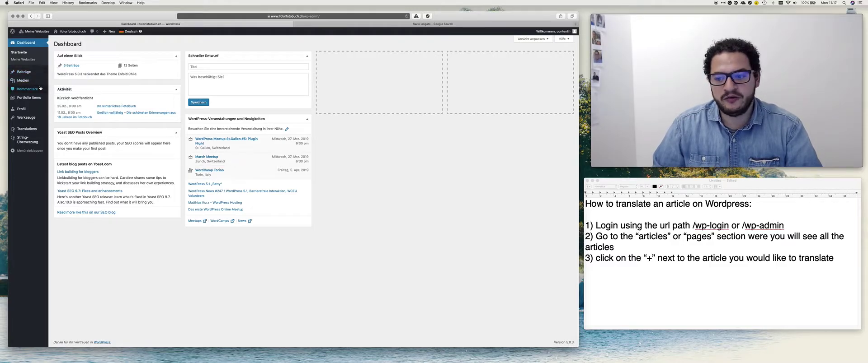
pyautogui.click(675, 237)
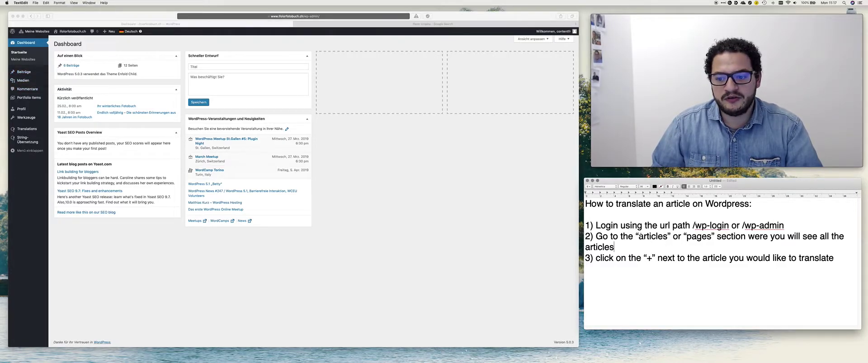
pyautogui.doubleClick(653, 237)
pyautogui.doubleClick(696, 237)
pyautogui.doubleClick(653, 237)
pyautogui.click(653, 237)
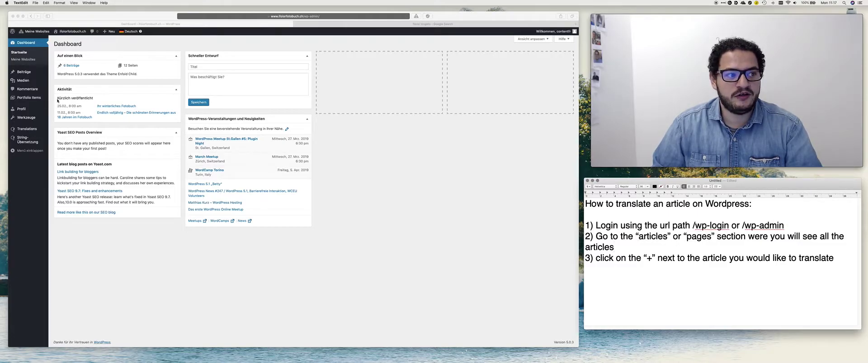
pyautogui.moveTo(26, 73)
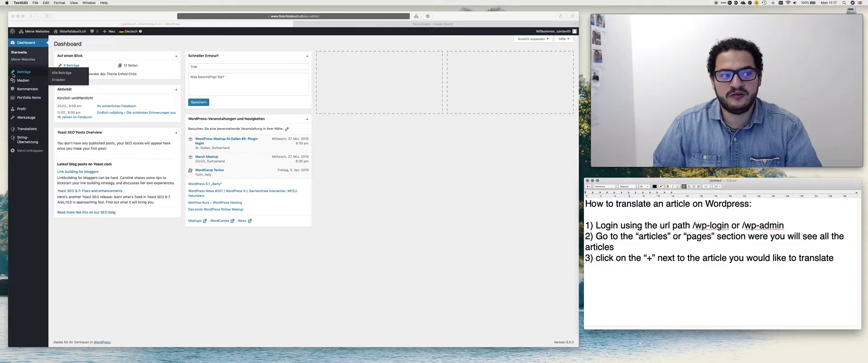
pyautogui.click(15, 75)
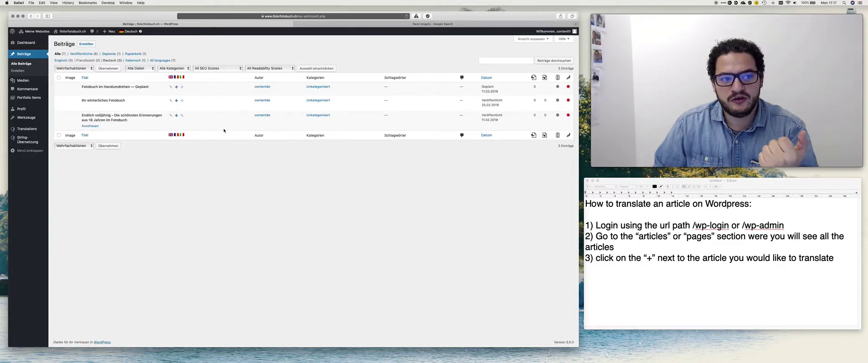
# - Highlight item 2 and the "+" in the TextEdit notes, and open the French translation of the post "Fotobuch im Handumdrehen"
pyautogui.click(600, 237)
pyautogui.tripleClick(600, 237)
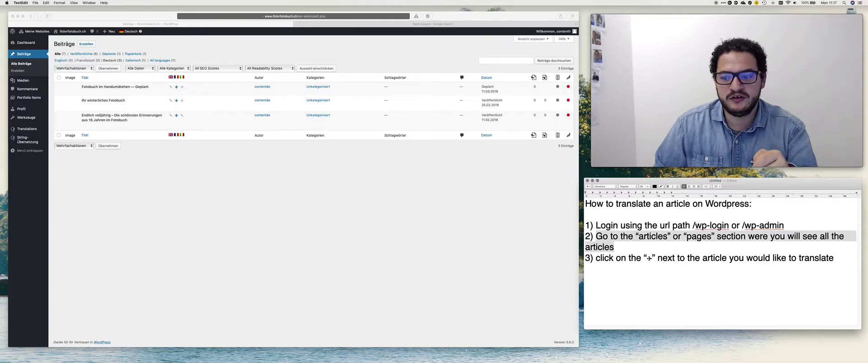
pyautogui.doubleClick(649, 258)
pyautogui.click(250, 184)
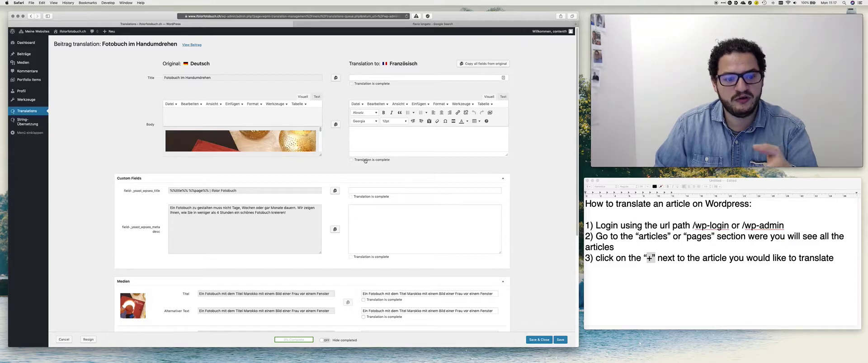
# - Copy all fields from the German original into the French translation and mark the title's translation as complete
pyautogui.scroll(-8, 365, 242)
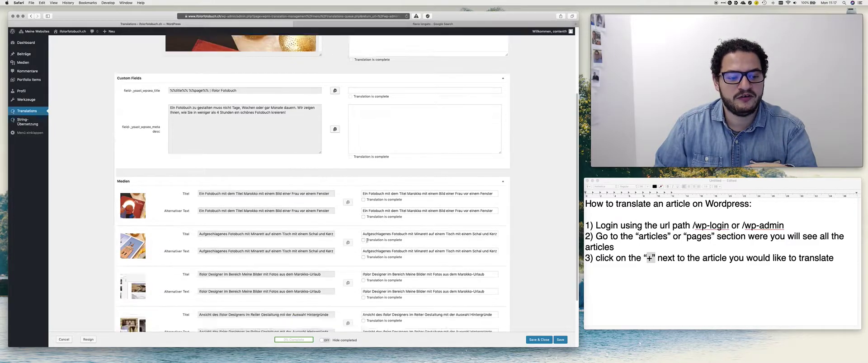
pyautogui.scroll(8, 365, 241)
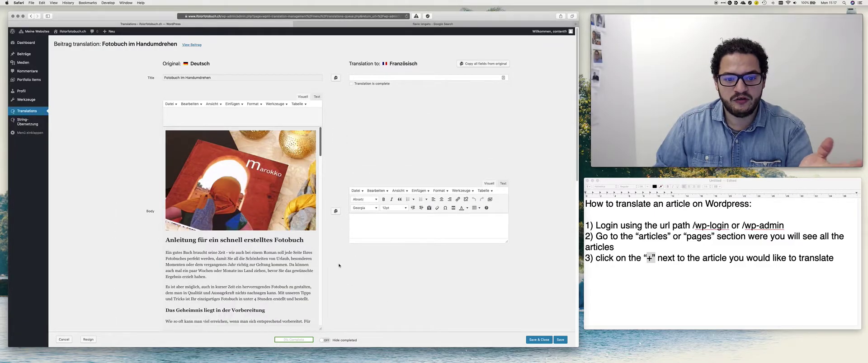
pyautogui.click(487, 66)
pyautogui.click(345, 78)
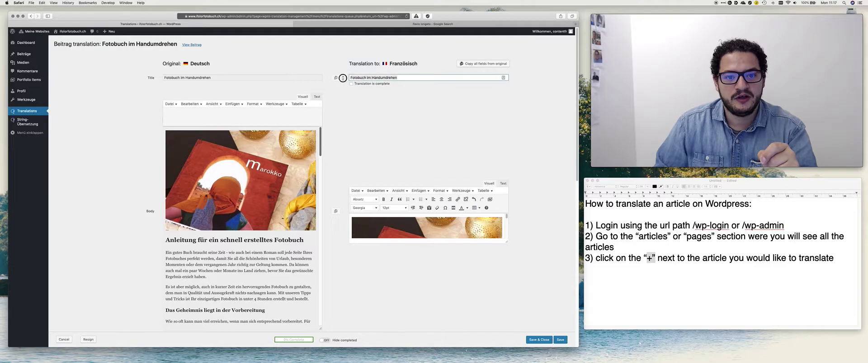
pyautogui.click(405, 89)
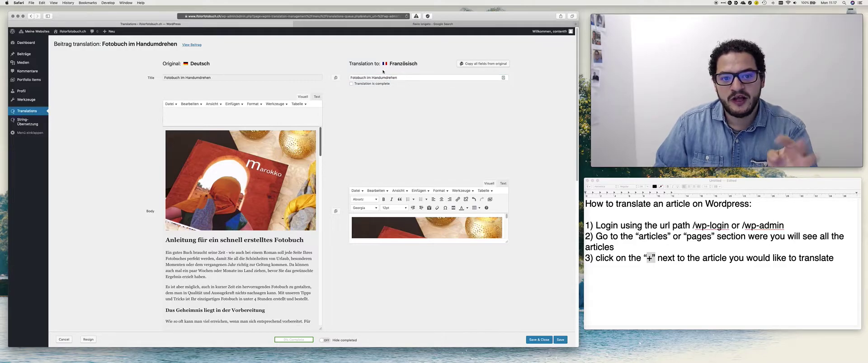
pyautogui.click(379, 84)
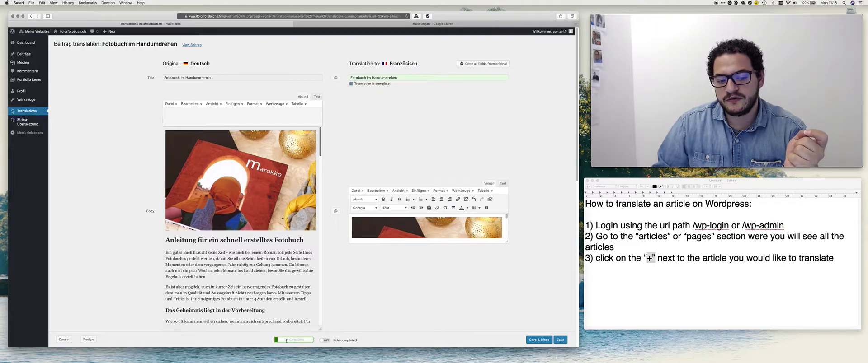
# - Enlarge the French body editor and read through the copied article text to its end
pyautogui.scroll(-3, 315, 169)
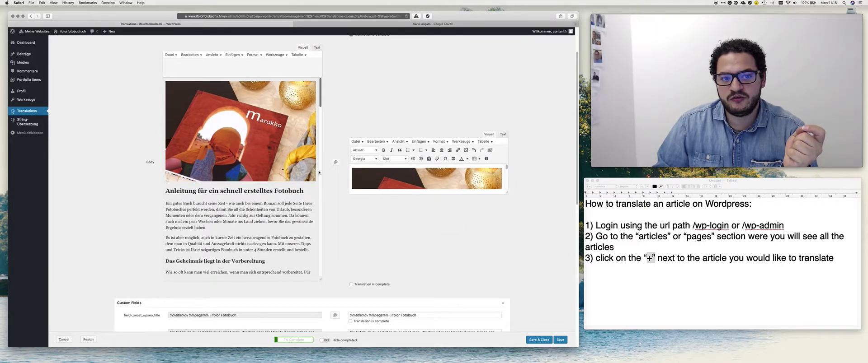
pyautogui.moveTo(506, 192); pyautogui.dragTo(546, 361)
pyautogui.scroll(-2, 415, 225)
pyautogui.scroll(-15, 415, 224)
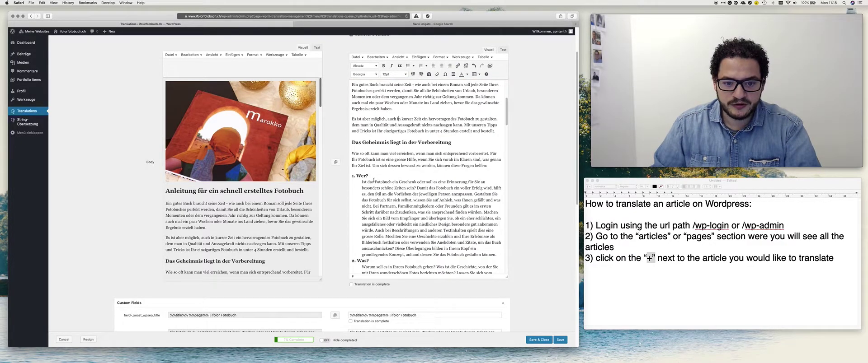
pyautogui.scroll(-10, 415, 230)
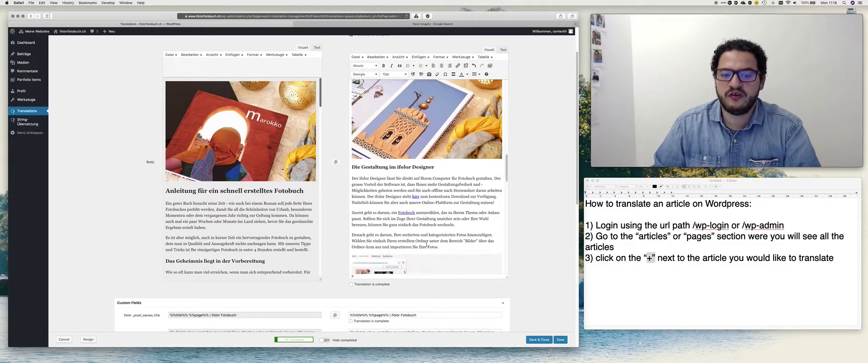
pyautogui.scroll(-5, 426, 245)
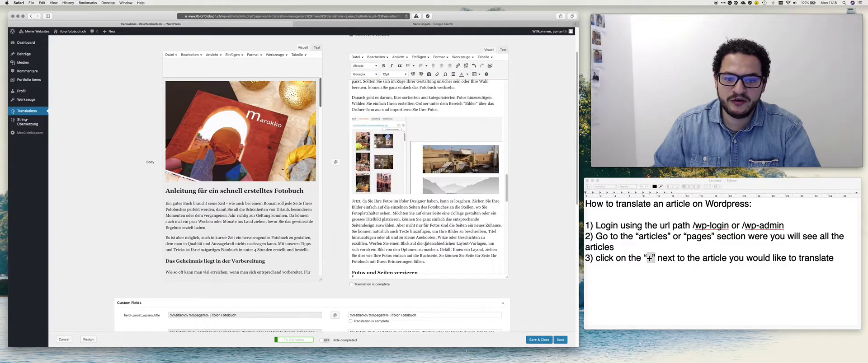
pyautogui.scroll(-3, 425, 243)
pyautogui.scroll(-5, 426, 243)
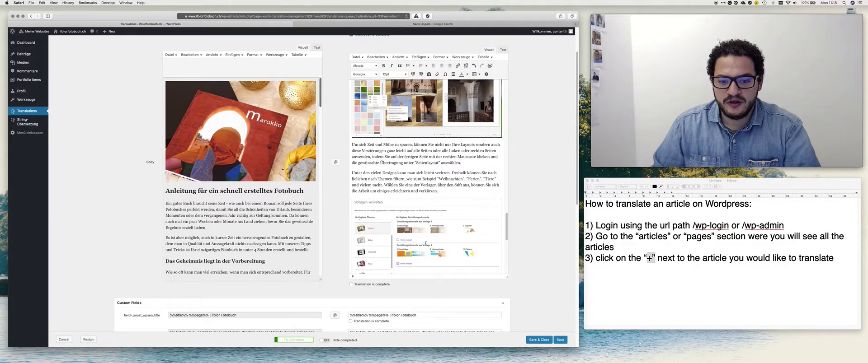
pyautogui.scroll(-3, 426, 244)
pyautogui.scroll(-6, 425, 244)
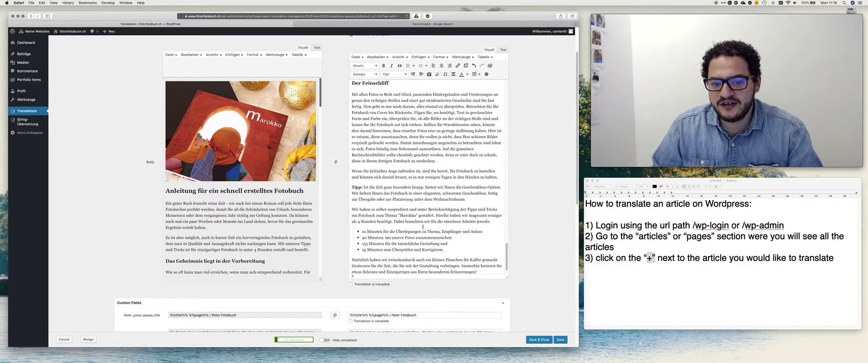
# - Open the target of the "Ab zum ifolor Fotobuch Designer" link and switch that page's language to Français
pyautogui.click(421, 267)
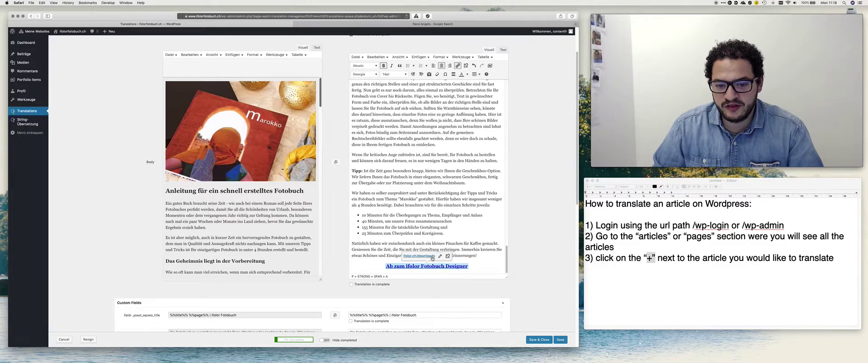
pyautogui.click(432, 258)
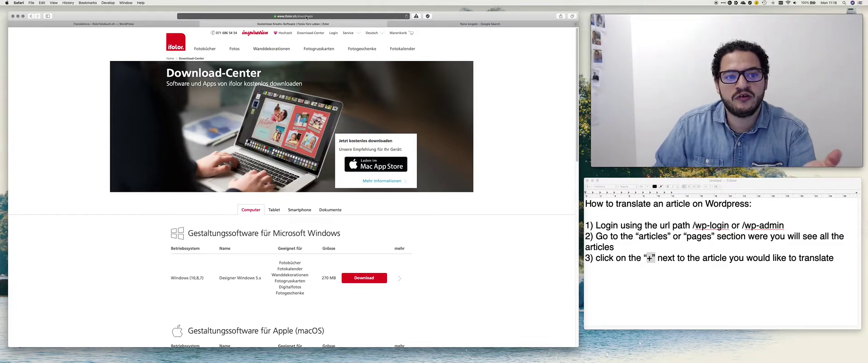
pyautogui.moveTo(372, 33)
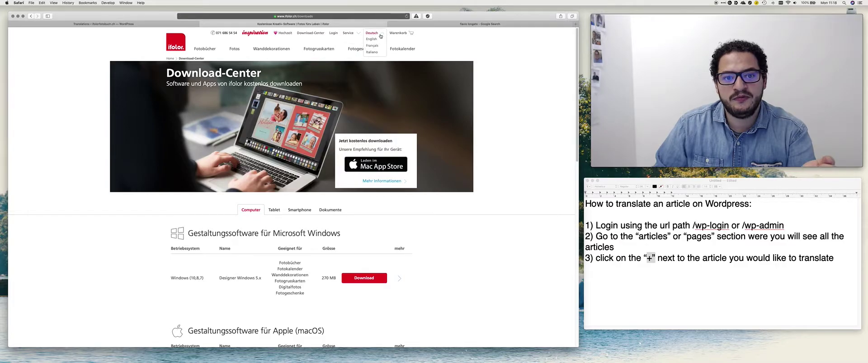
pyautogui.click(376, 46)
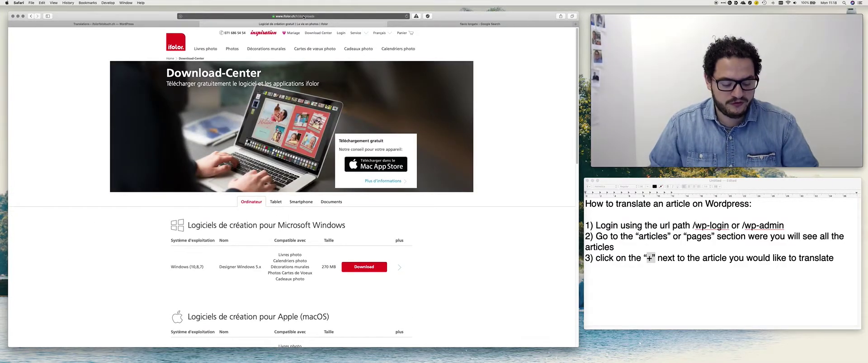
# - Insert a dash before item 3 in the TextEdit notes and return to the French translation editor in Safari
pyautogui.press('super+Tab')
pyautogui.write('-')
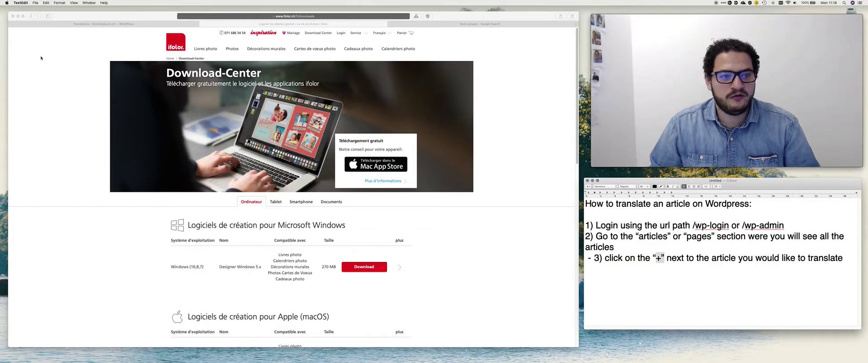
pyautogui.press('super+Tab')
pyautogui.hotkey('ctrl', 'shift', 'Tab')
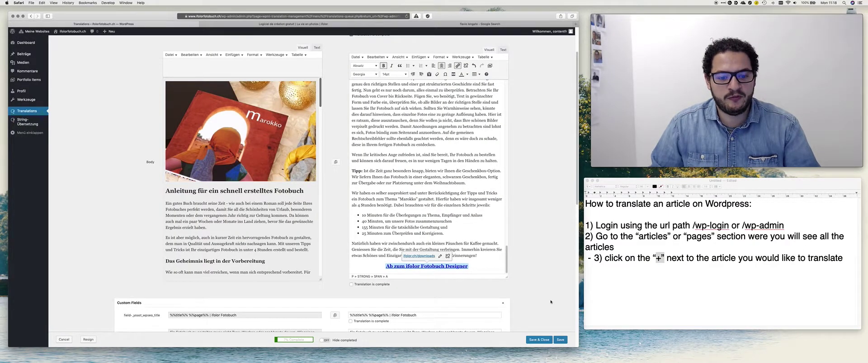
# - Open Google in a new browser tab and search for "photo books"
pyautogui.scroll(-5, 555, 290)
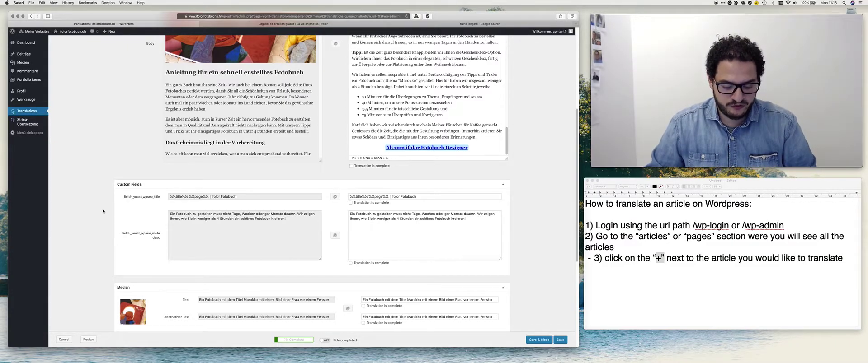
pyautogui.press('super+t')
pyautogui.write('google')
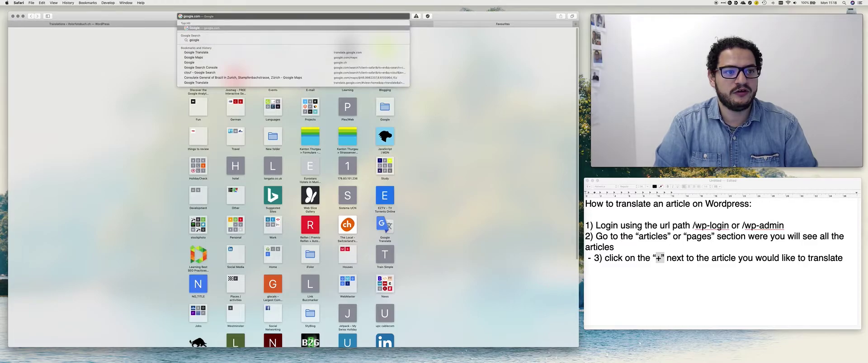
pyautogui.press('Return')
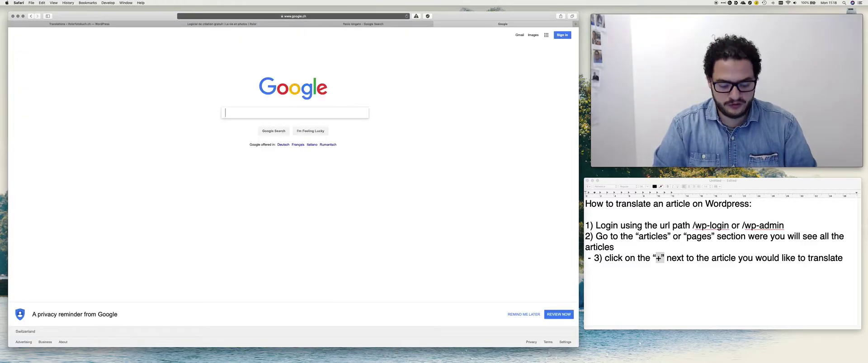
pyautogui.write('photo books')
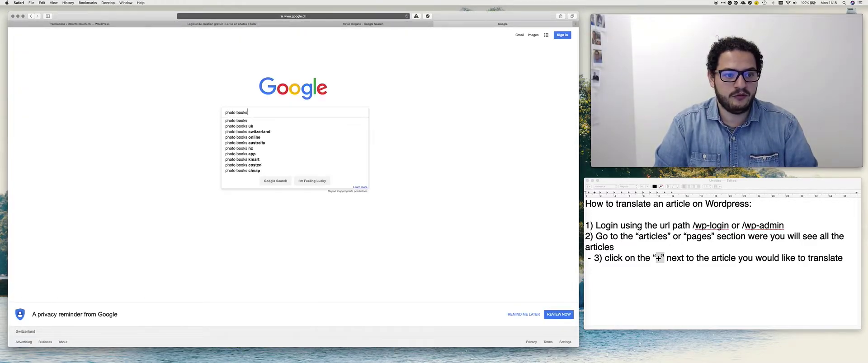
pyautogui.press('Return')
# - Find the ifolor "Photo Books - Create Album Online" search result and highlight its description text
pyautogui.scroll(-1, 113, 222)
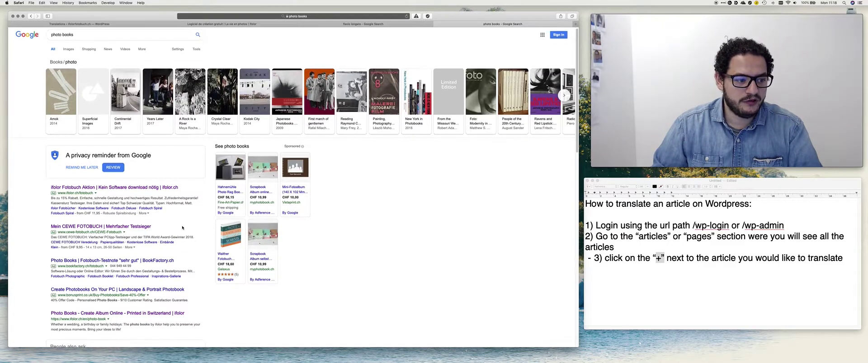
pyautogui.scroll(-5, 155, 200)
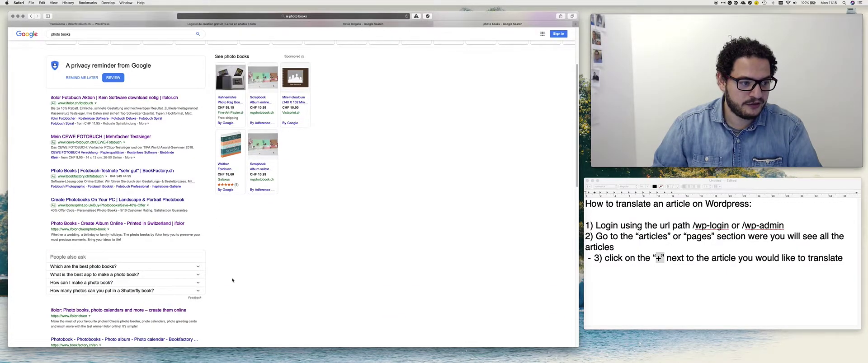
pyautogui.scroll(-1, 232, 280)
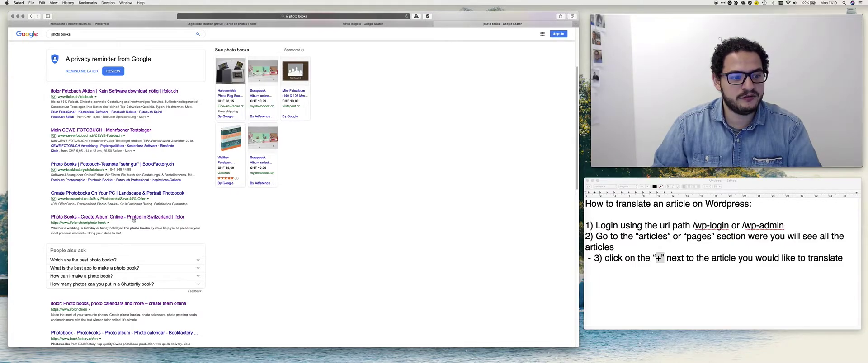
pyautogui.moveTo(121, 233); pyautogui.dragTo(47, 228)
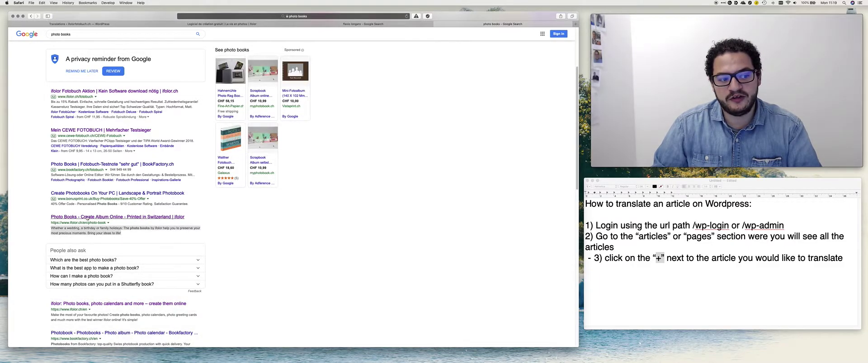
# - Return to the French translation editor and examine the Yoast title and meta description in its custom fields
pyautogui.click(339, 25)
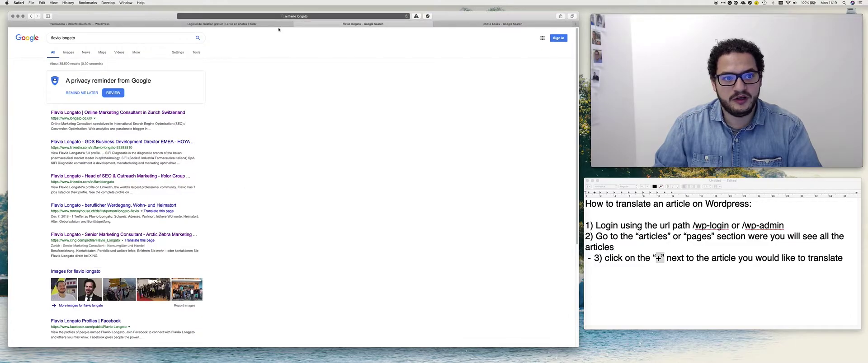
pyautogui.click(267, 24)
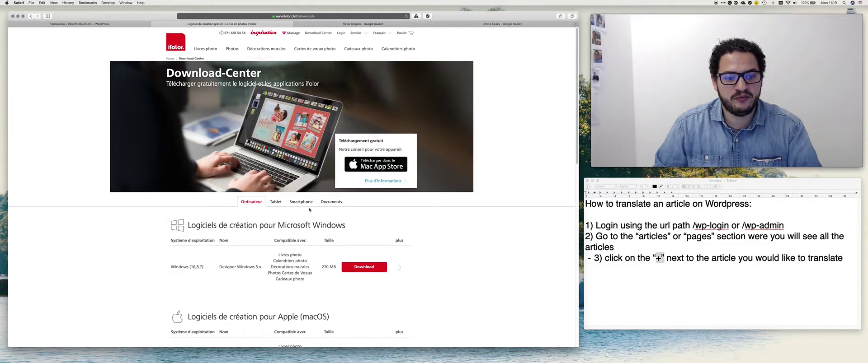
pyautogui.click(89, 25)
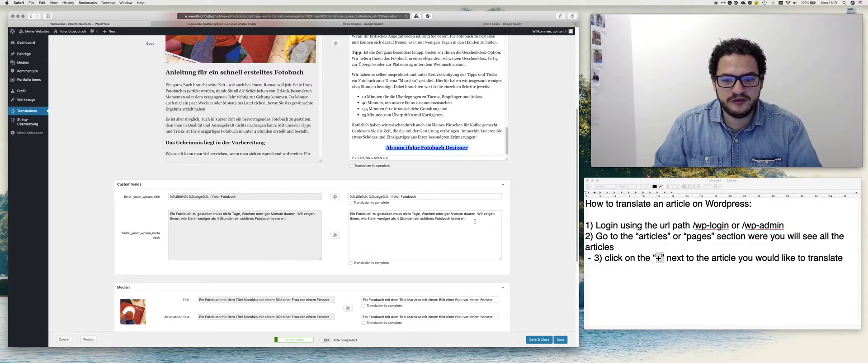
pyautogui.click(420, 230)
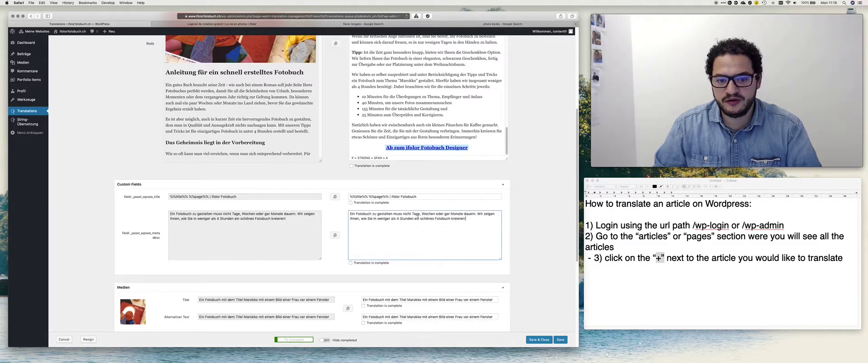
pyautogui.click(412, 198)
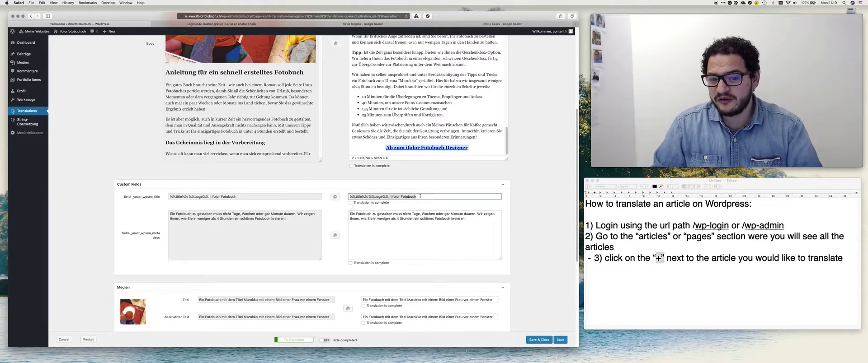
pyautogui.moveTo(438, 224); pyautogui.dragTo(294, 193)
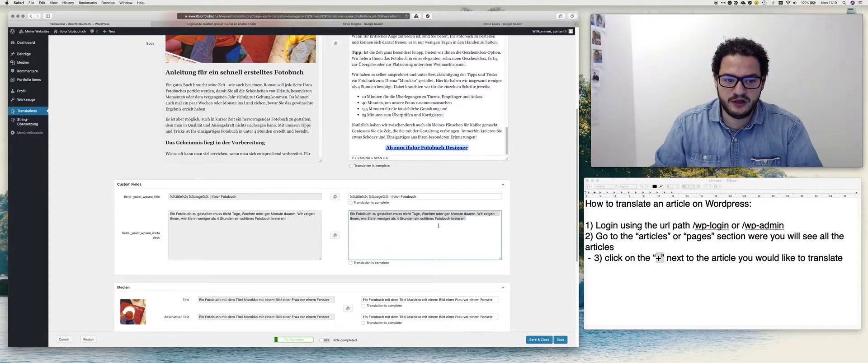
pyautogui.moveTo(433, 222); pyautogui.dragTo(321, 203)
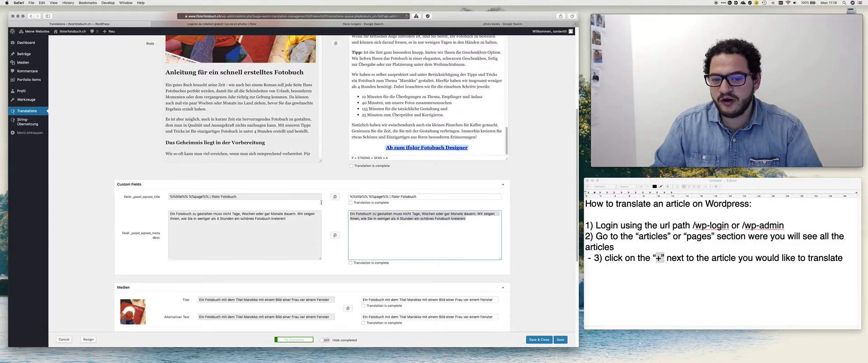
# - Examine the French article title and the image titles and alternative texts in the Medien section
pyautogui.scroll(5, 338, 234)
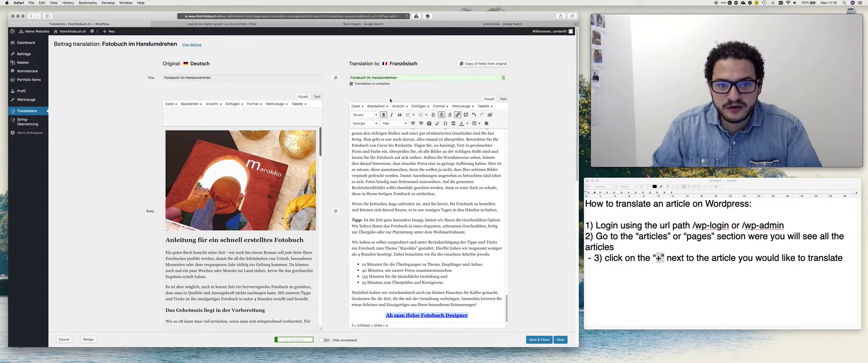
pyautogui.click(394, 78)
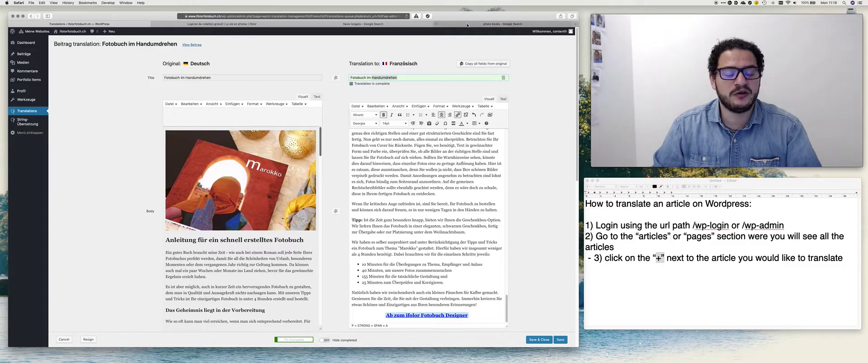
pyautogui.scroll(-5, 359, 240)
pyautogui.scroll(-3, 359, 240)
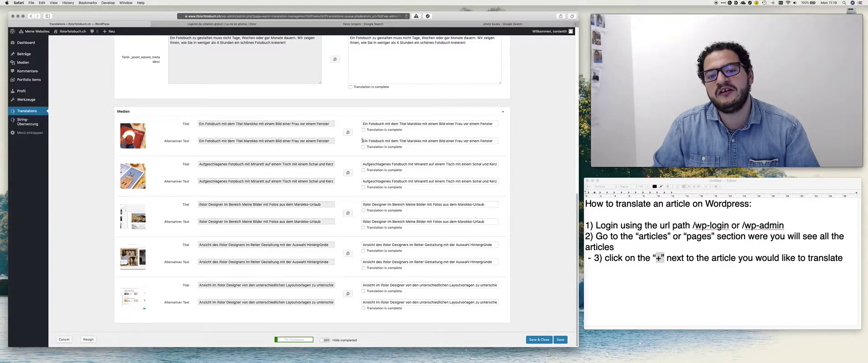
pyautogui.click(278, 141)
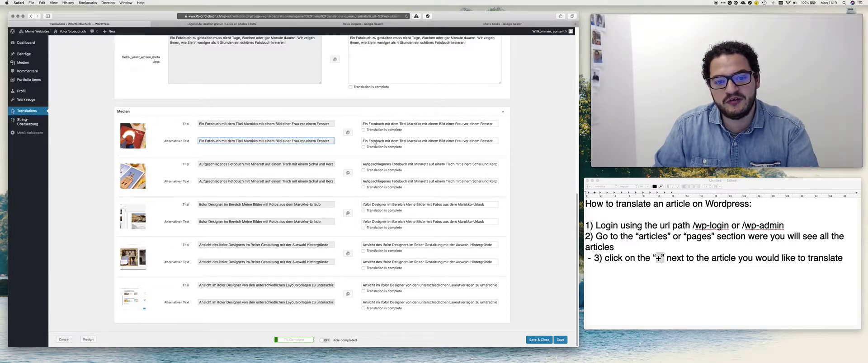
pyautogui.click(311, 153)
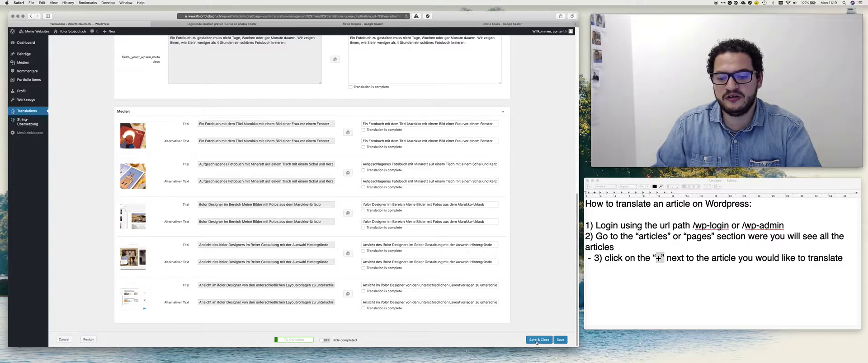
# - Save the French translation of "Fotobuch im Handumdrehen" and go back to the Beiträge list
pyautogui.click(561, 340)
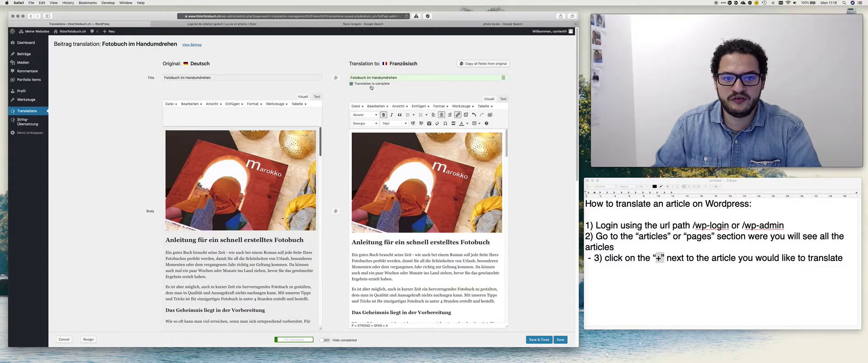
pyautogui.click(24, 54)
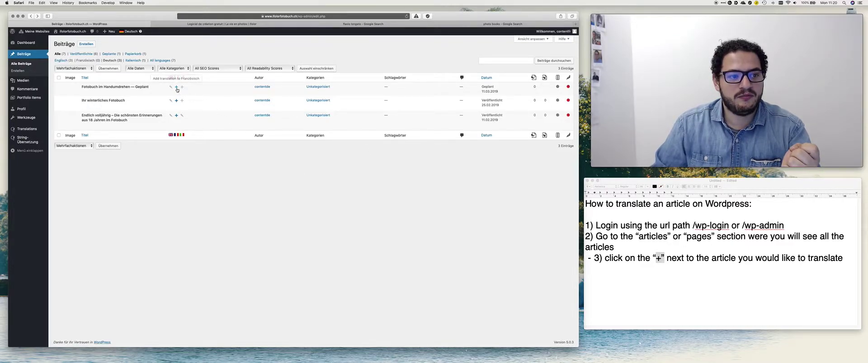
pyautogui.click(680, 289)
pyautogui.click(156, 218)
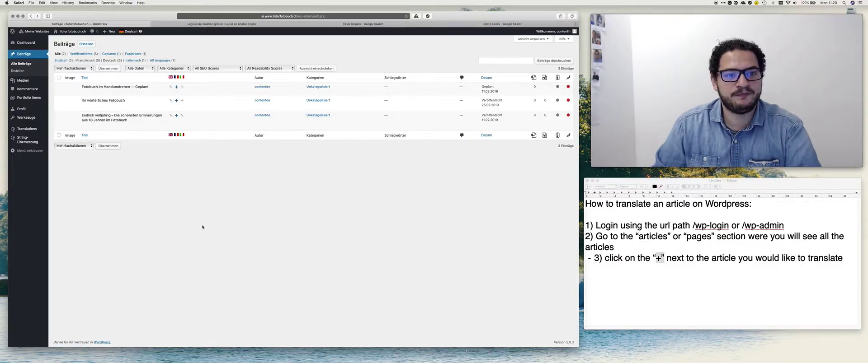